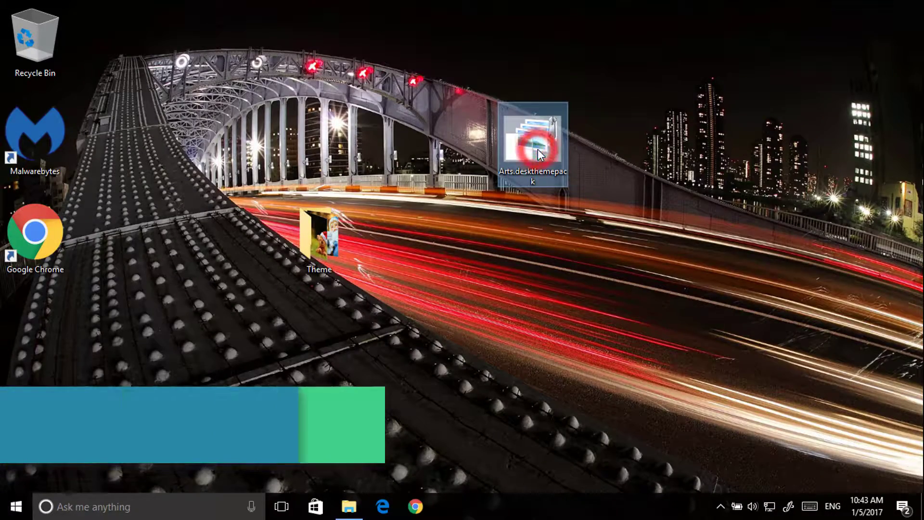
# Install the Arts.deskthemepack from the desktop, then minimize the Personalization window.
pyautogui.doubleClick(538, 149)
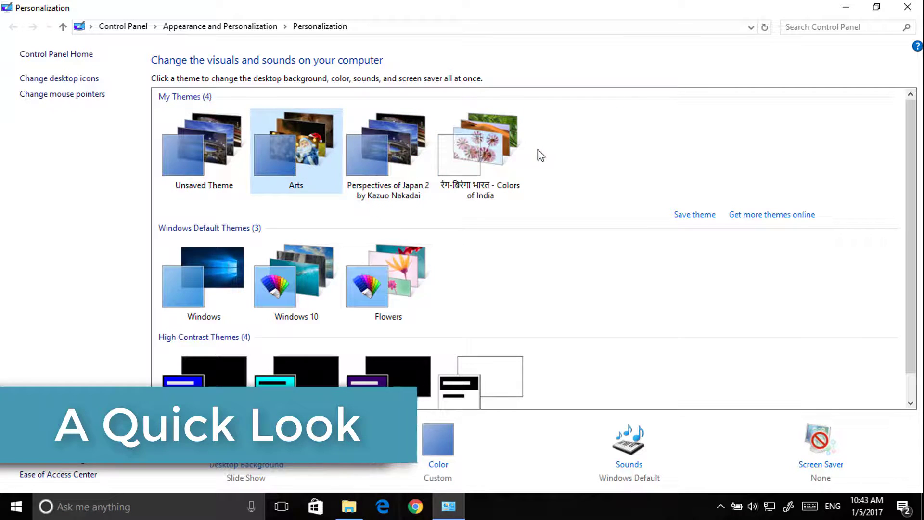
pyautogui.click(856, 6)
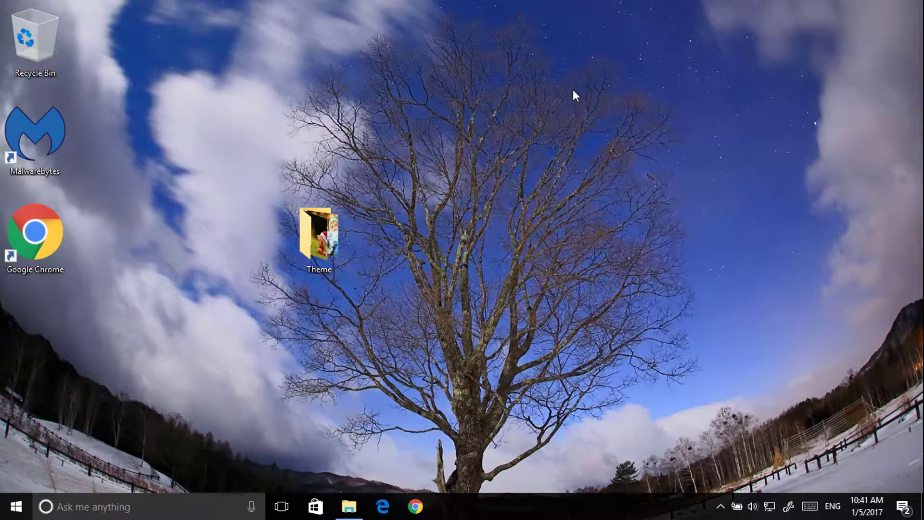
pyautogui.doubleClick(340, 228)
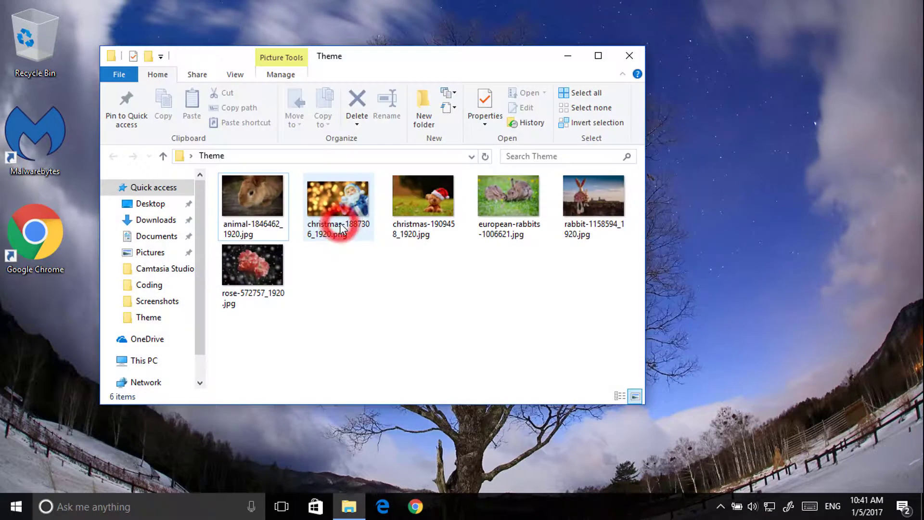
pyautogui.click(577, 57)
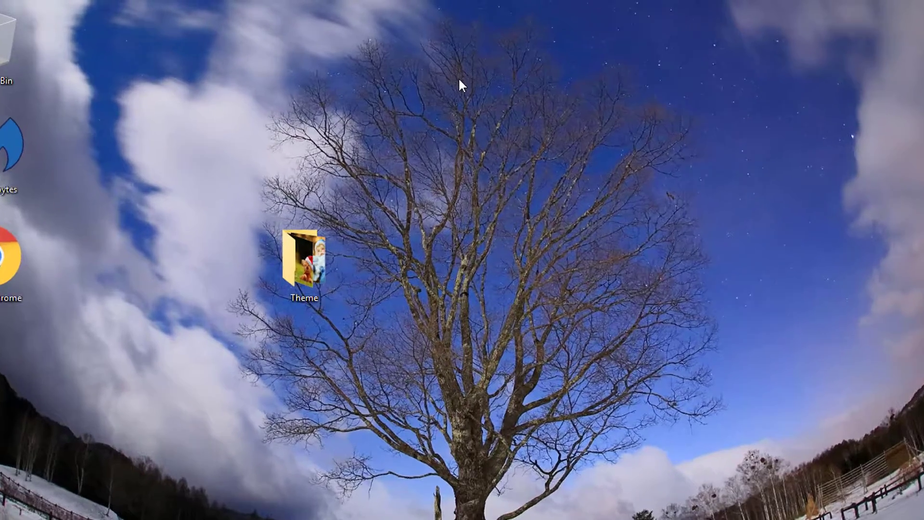
# Open Personalize from the desktop, go to Themes and open the classic Theme settings.
pyautogui.rightClick(458, 72)
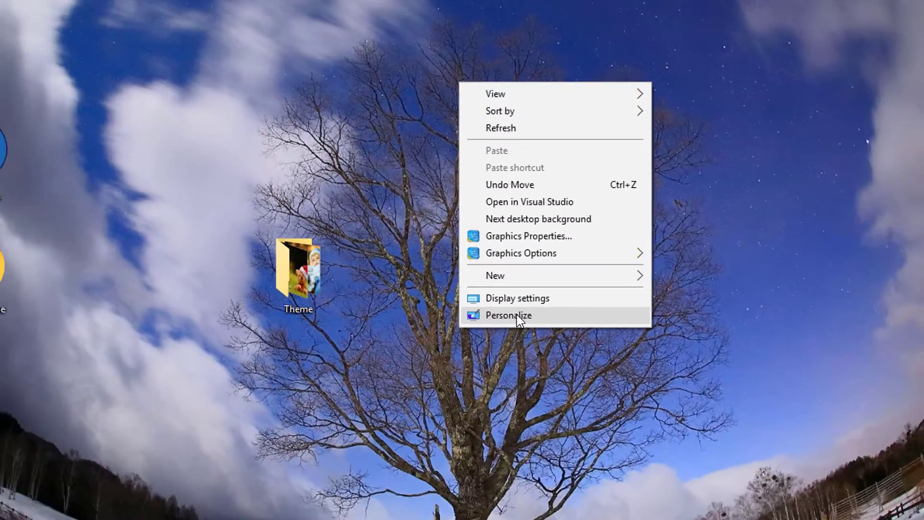
pyautogui.click(527, 383)
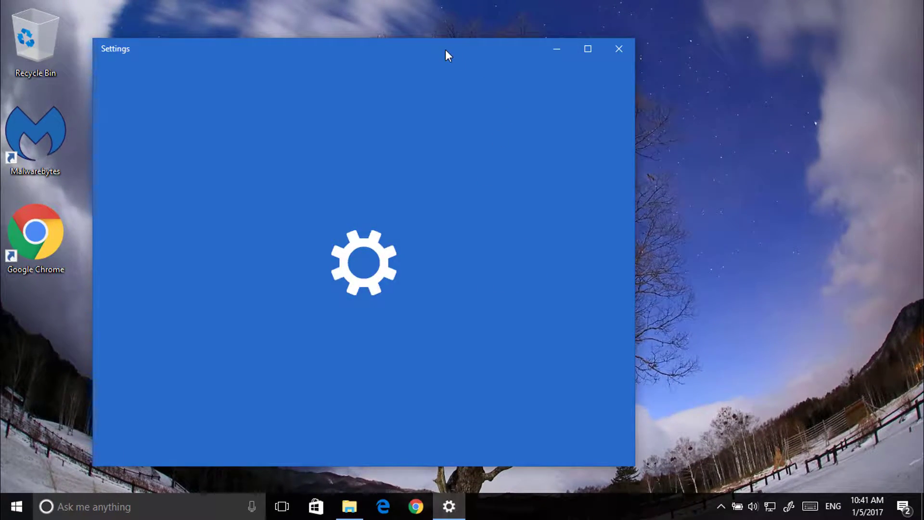
pyautogui.click(587, 56)
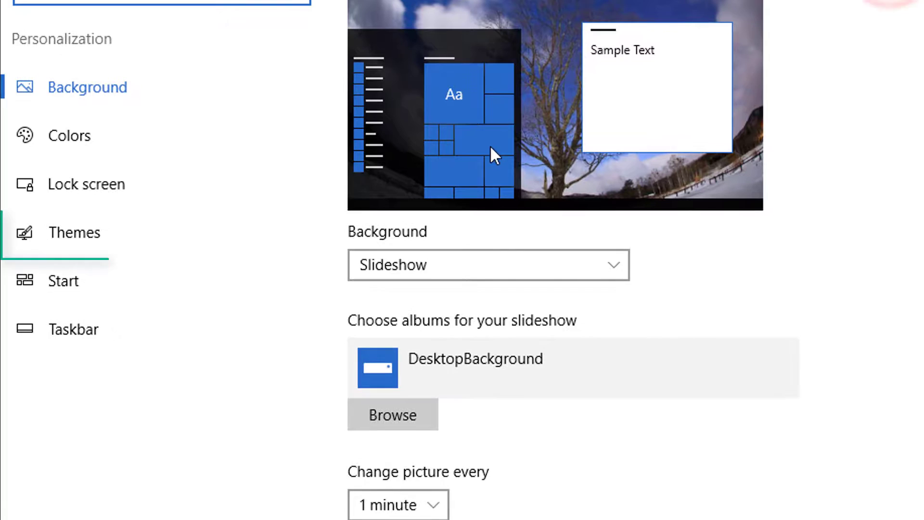
pyautogui.click(185, 231)
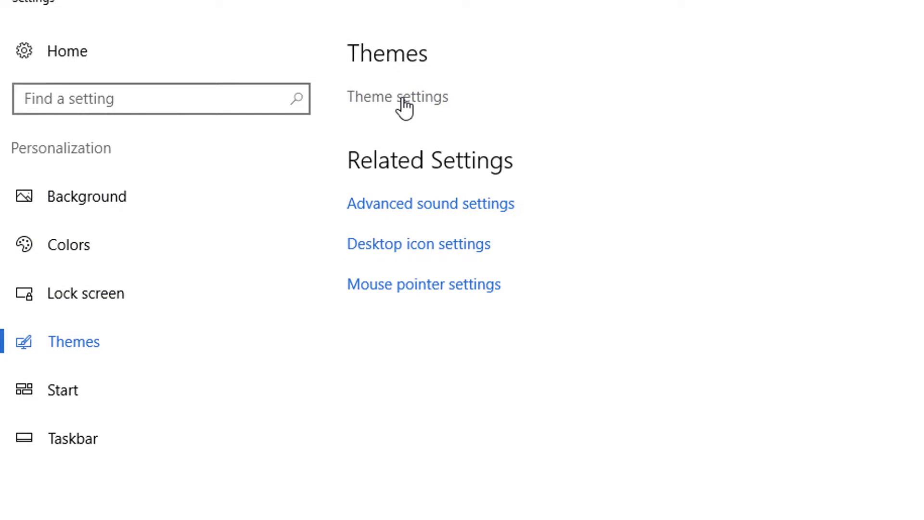
pyautogui.click(404, 106)
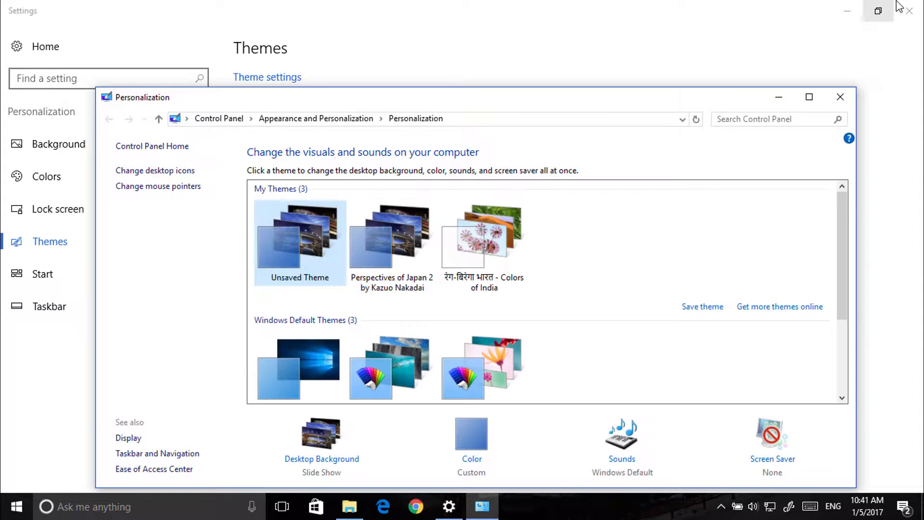
# Close Settings, maximize the Personalization window and open Desktop Background.
pyautogui.click(910, 9)
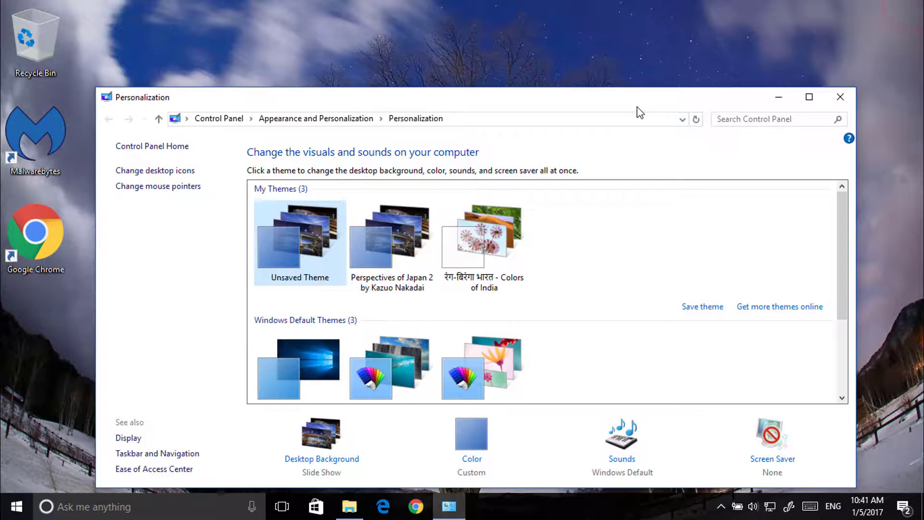
pyautogui.moveTo(634, 102); pyautogui.dragTo(633, 52)
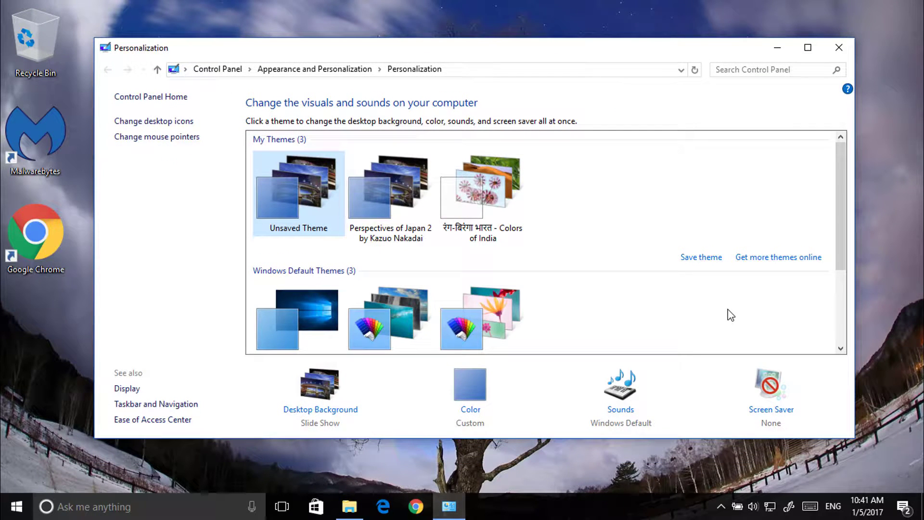
pyautogui.click(807, 48)
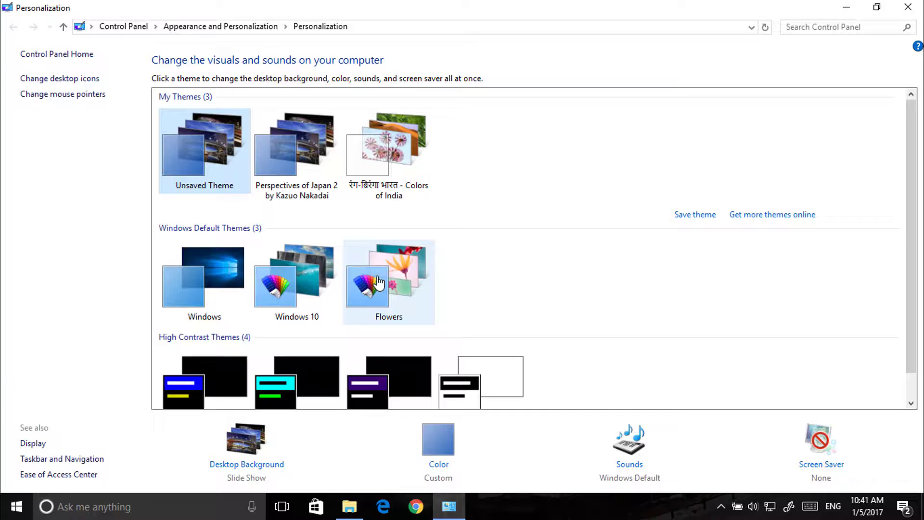
pyautogui.click(249, 465)
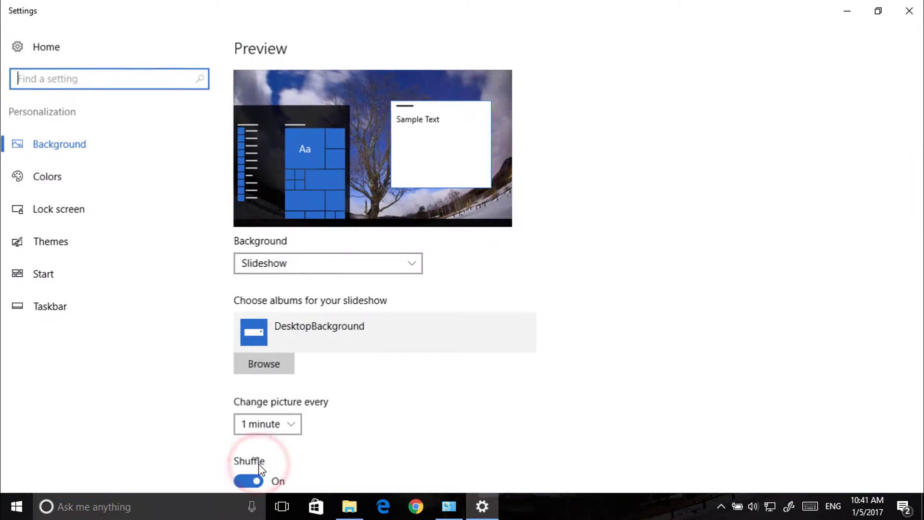
# Choose the Theme folder on the Desktop as the slideshow album.
pyautogui.click(271, 373)
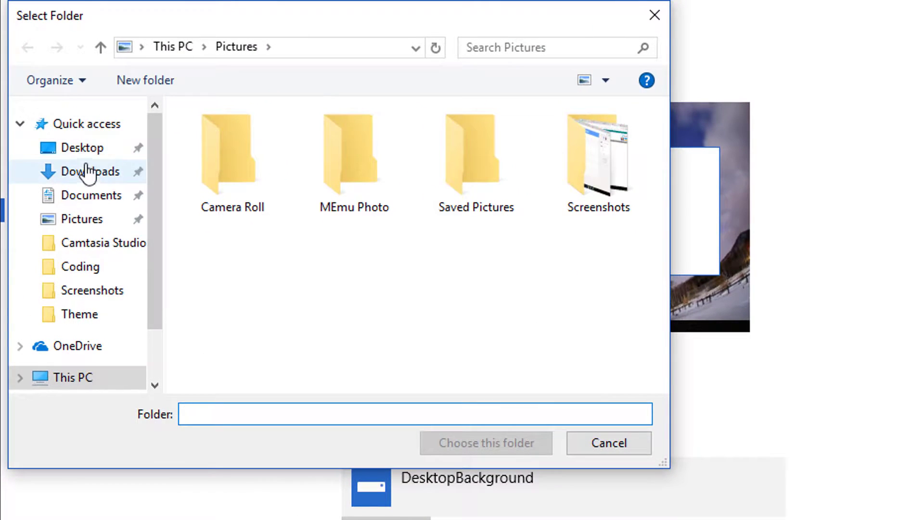
pyautogui.click(83, 147)
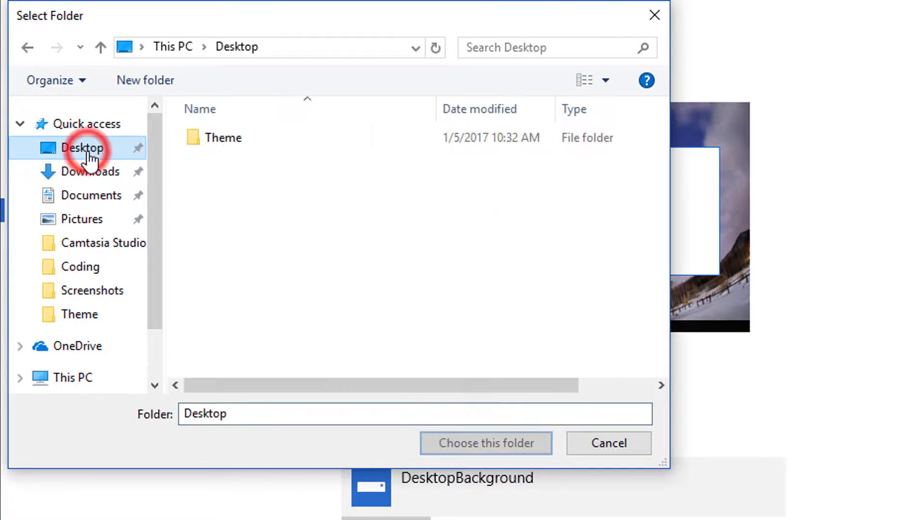
pyautogui.click(251, 135)
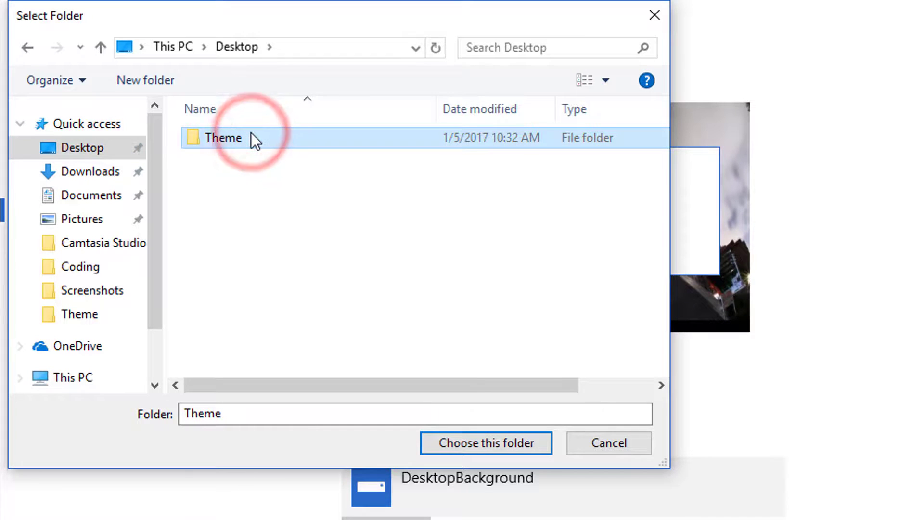
pyautogui.click(467, 441)
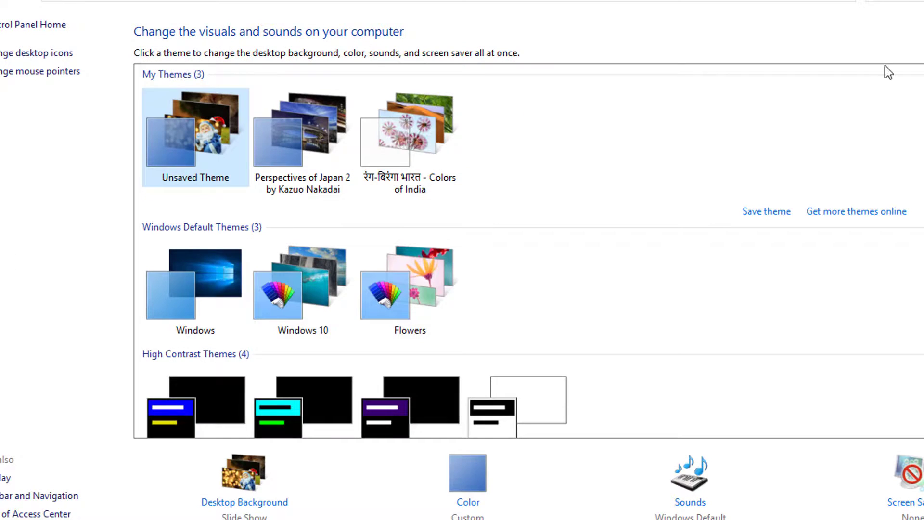
# Save the current unsaved theme under the name 'Arts'.
pyautogui.click(539, 224)
pyautogui.click(767, 212)
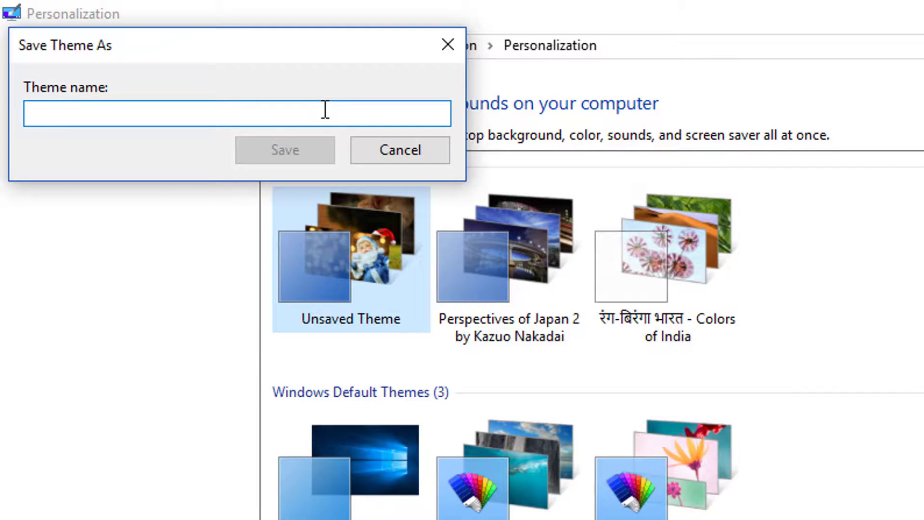
pyautogui.write('Arts')
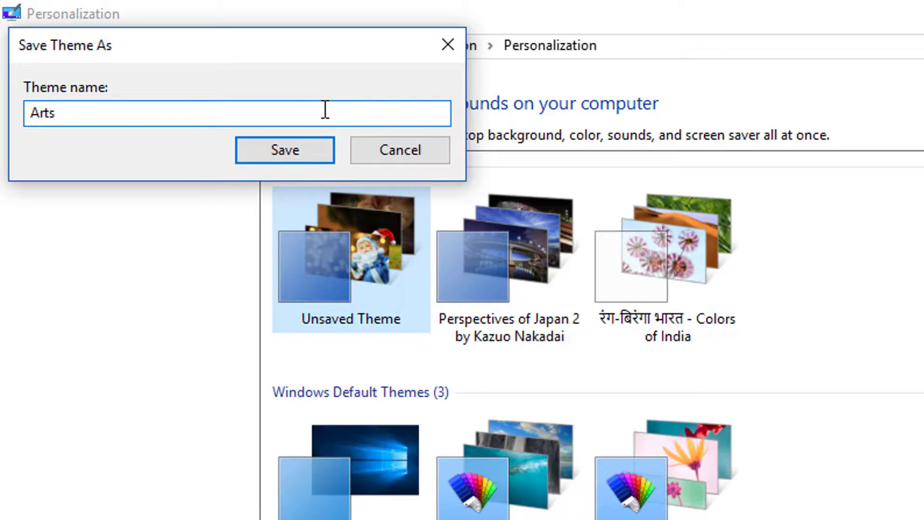
pyautogui.press('Return')
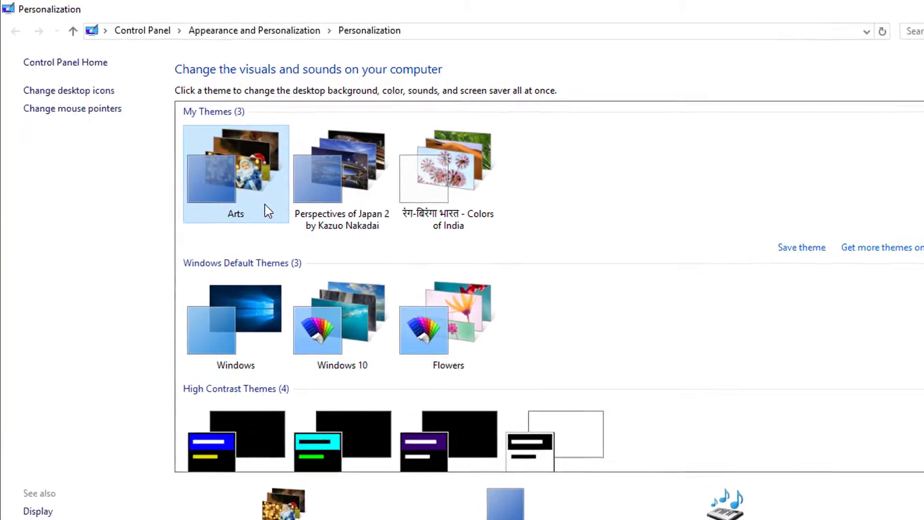
# Save the Arts theme for sharing as 'Arts' theme pack on the Desktop.
pyautogui.rightClick(231, 180)
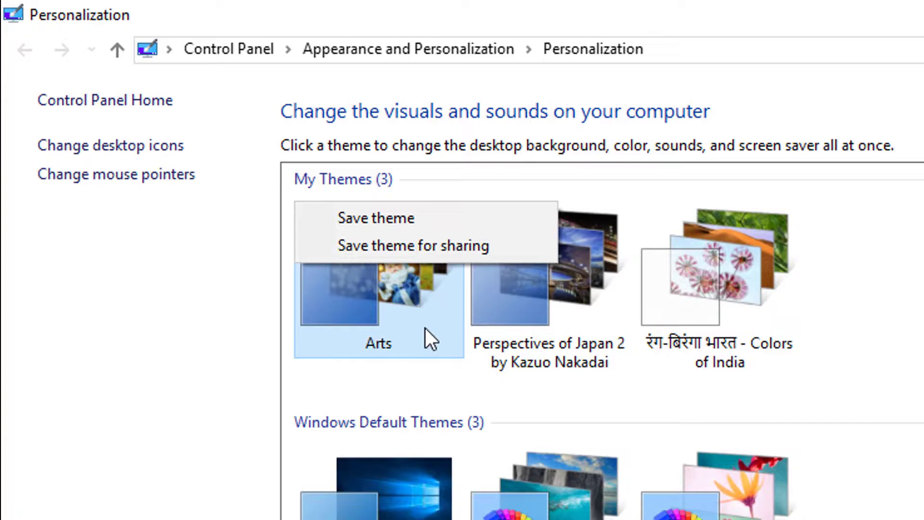
pyautogui.click(432, 248)
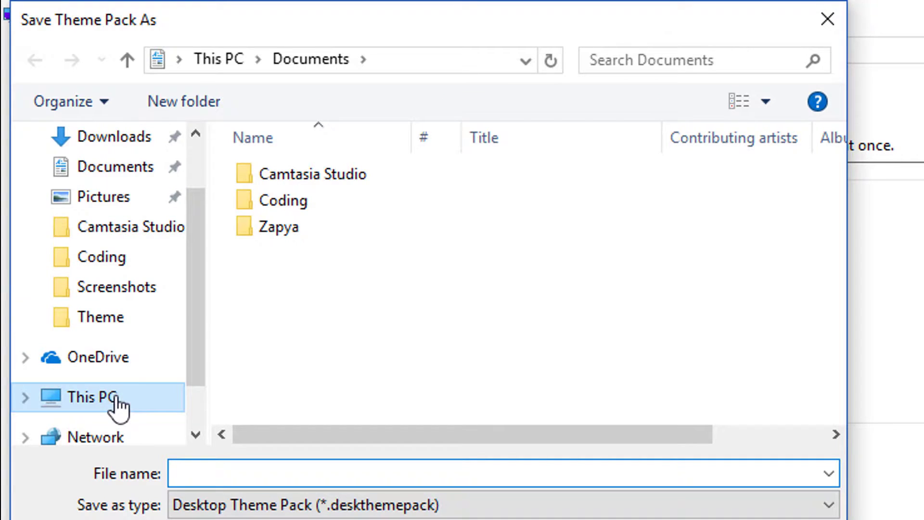
pyautogui.scroll(1, 169, 241)
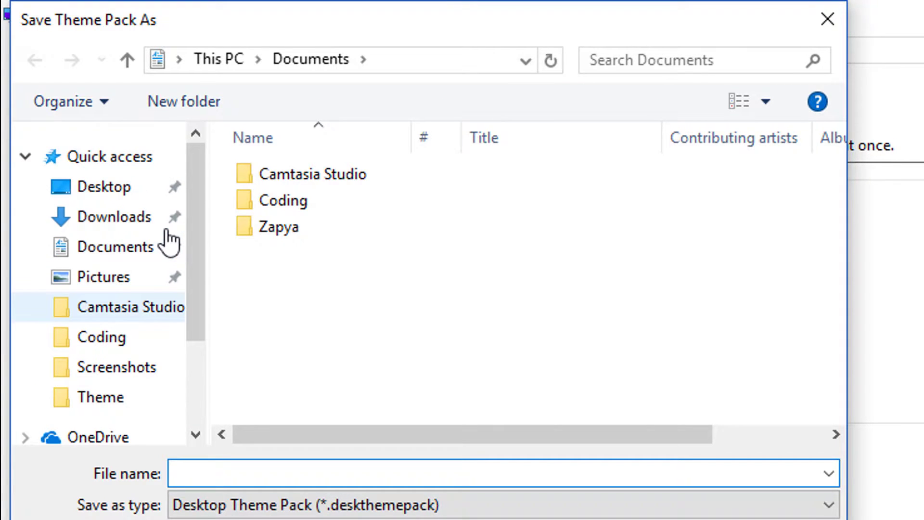
pyautogui.click(110, 189)
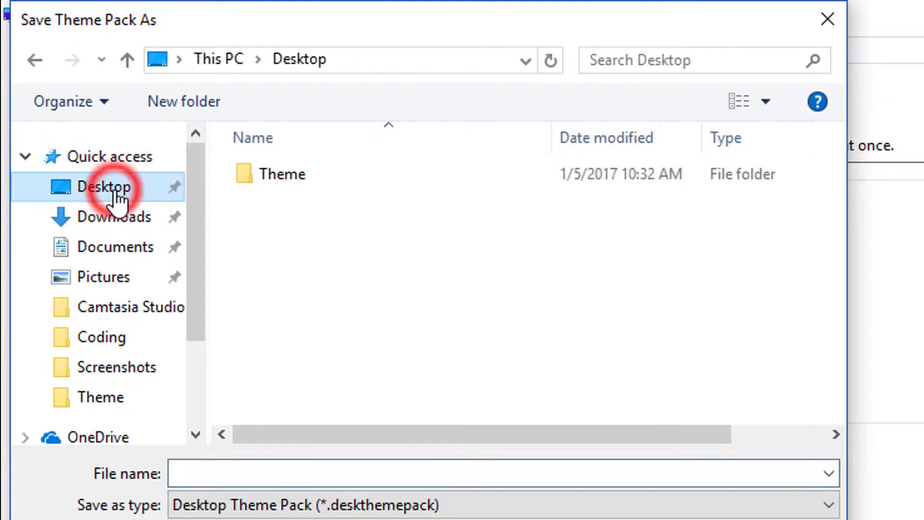
pyautogui.click(326, 467)
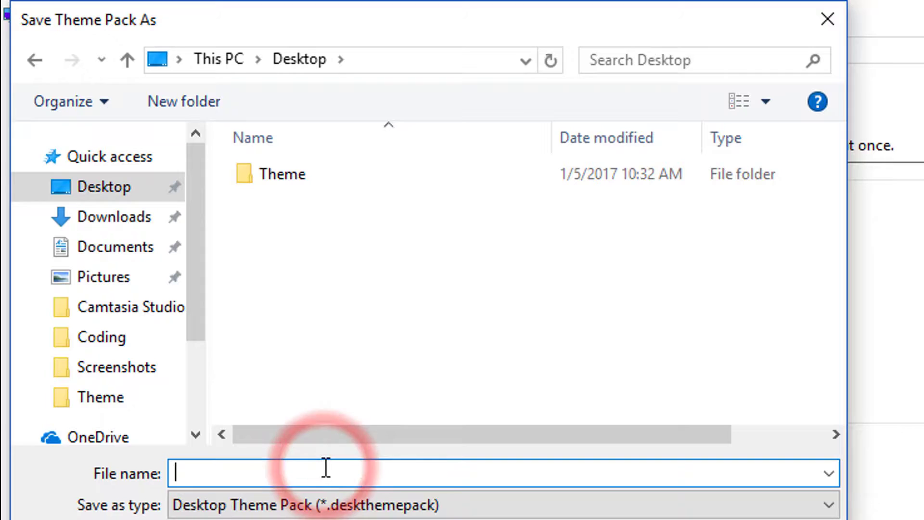
pyautogui.write('Arts')
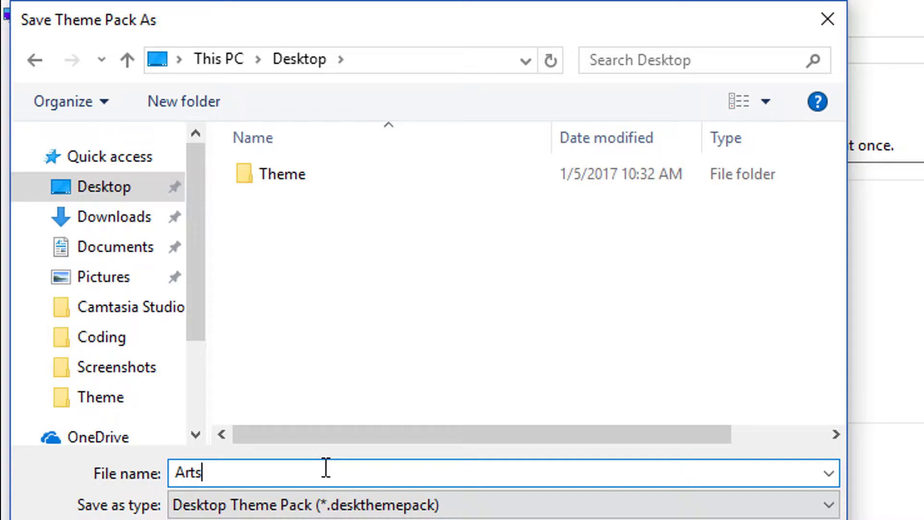
pyautogui.press('Return')
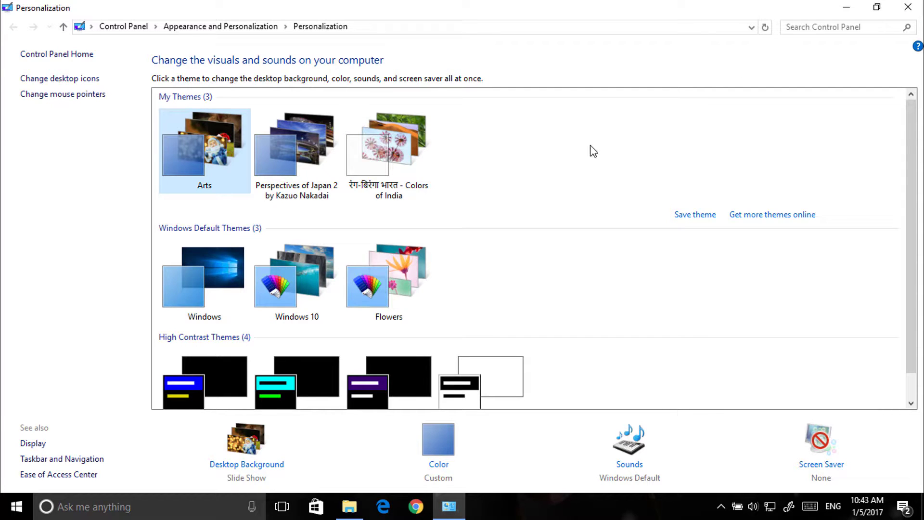
# Switch to Perspectives of Japan 2, then reapply Arts by opening Arts.deskthemepack.
pyautogui.click(281, 150)
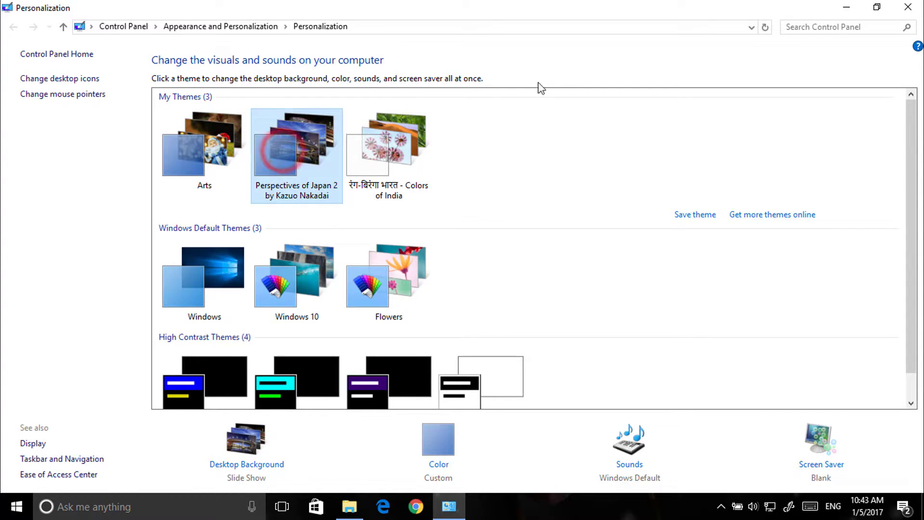
pyautogui.click(897, 7)
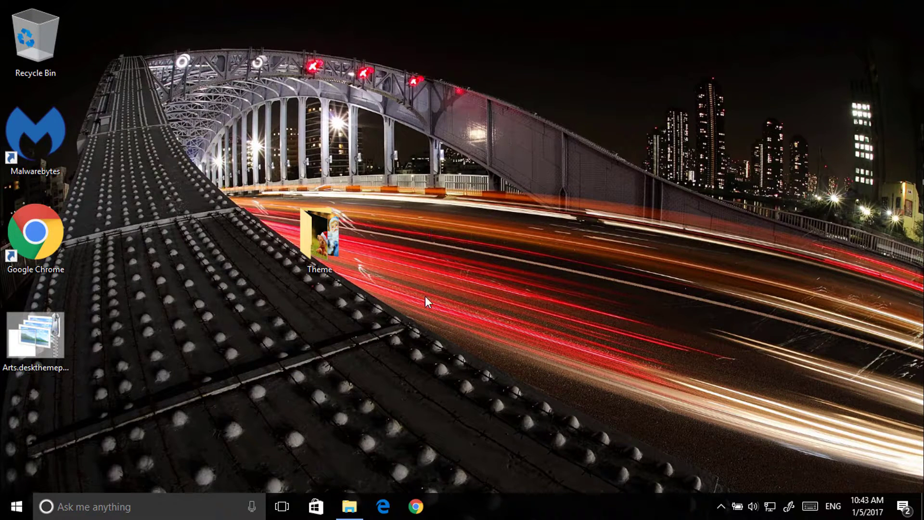
pyautogui.click(57, 346)
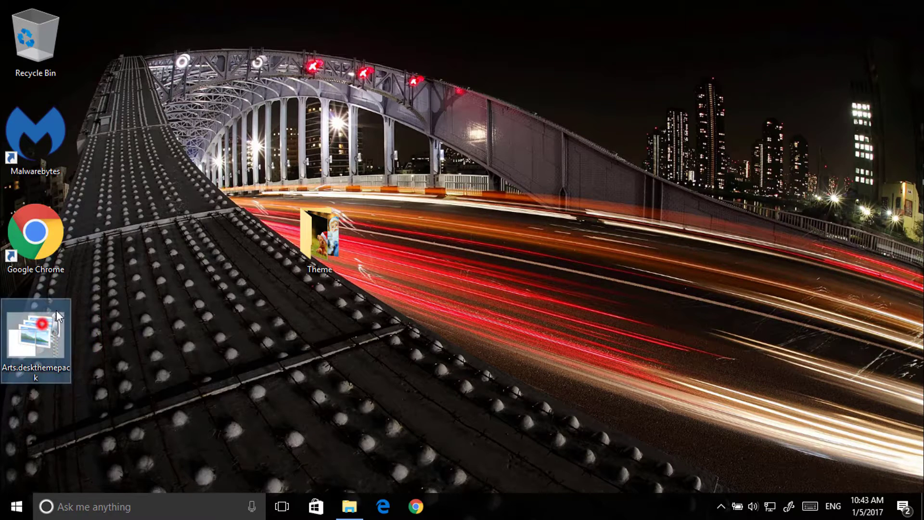
pyautogui.moveTo(58, 315); pyautogui.dragTo(540, 102)
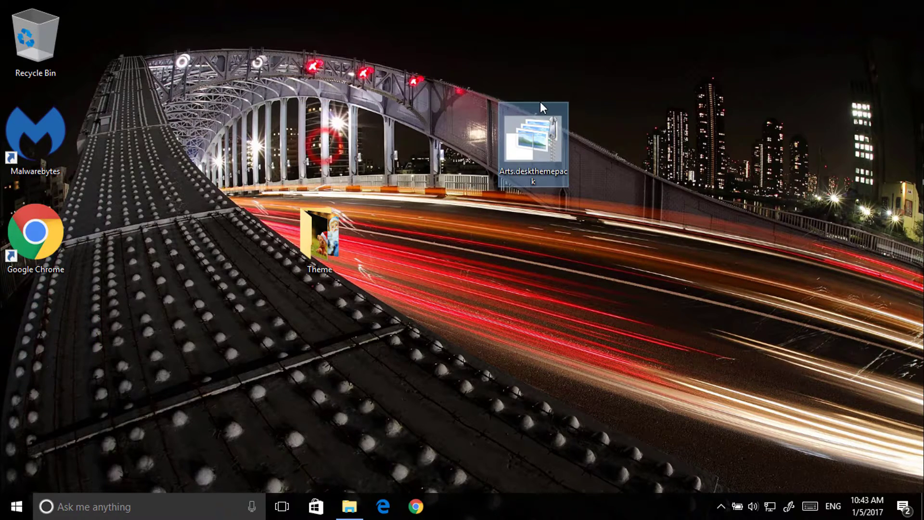
pyautogui.doubleClick(538, 149)
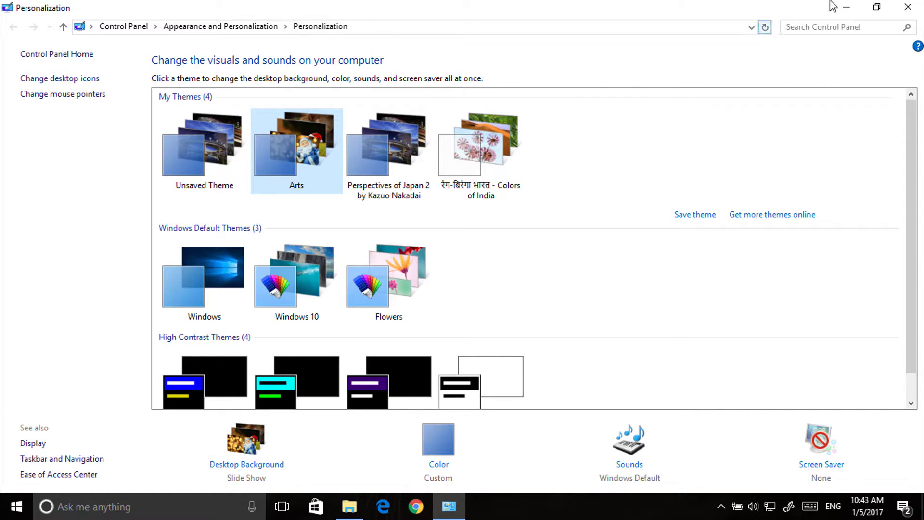
# Advance the desktop to the next background image, then close Personalization.
pyautogui.click(854, 3)
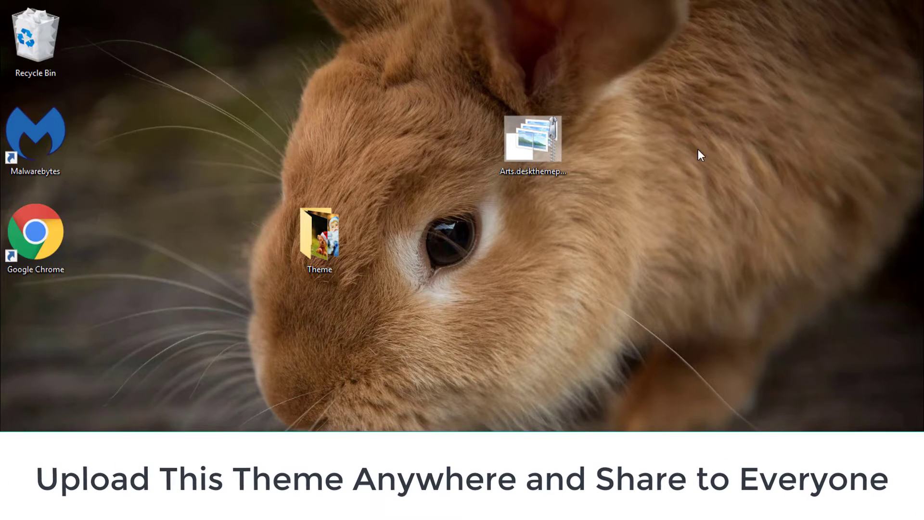
pyautogui.rightClick(653, 143)
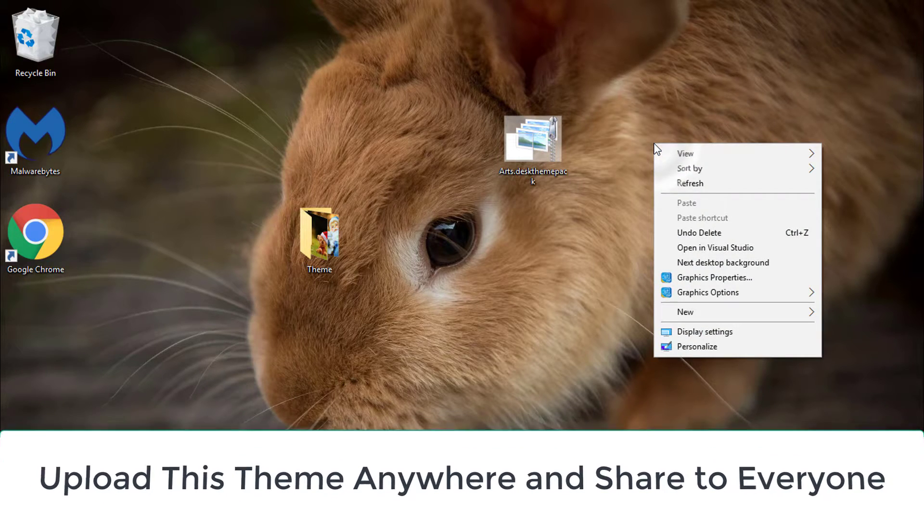
pyautogui.click(705, 260)
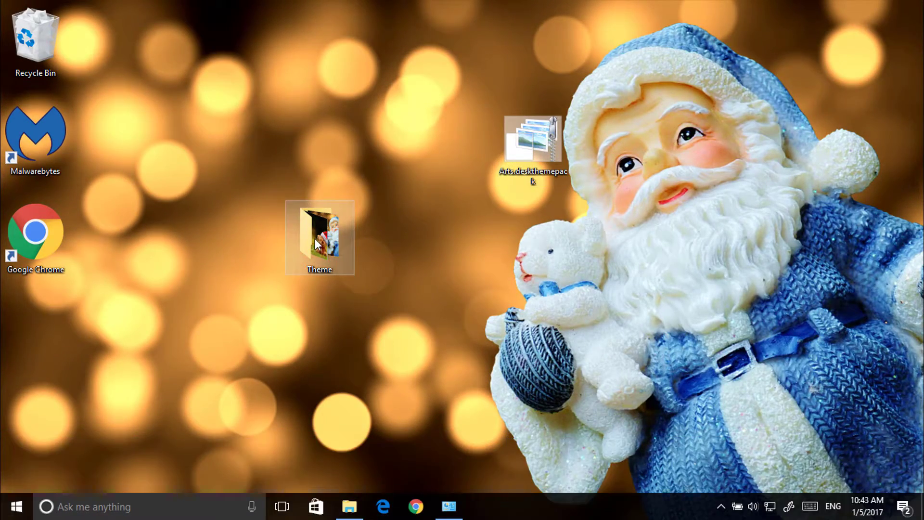
pyautogui.click(448, 513)
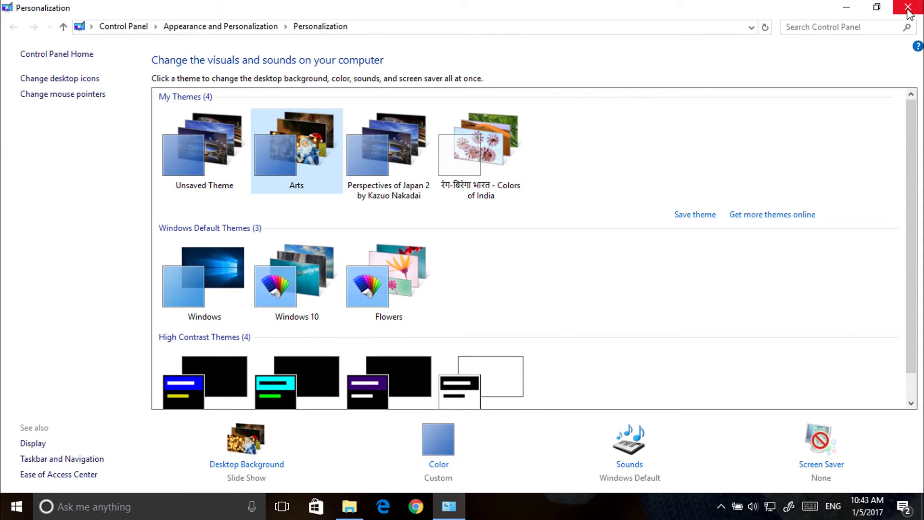
pyautogui.click(908, 9)
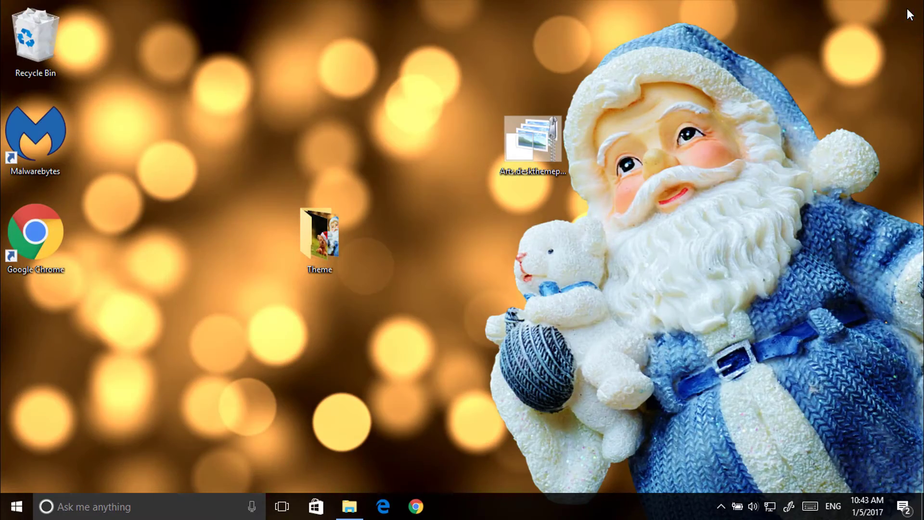